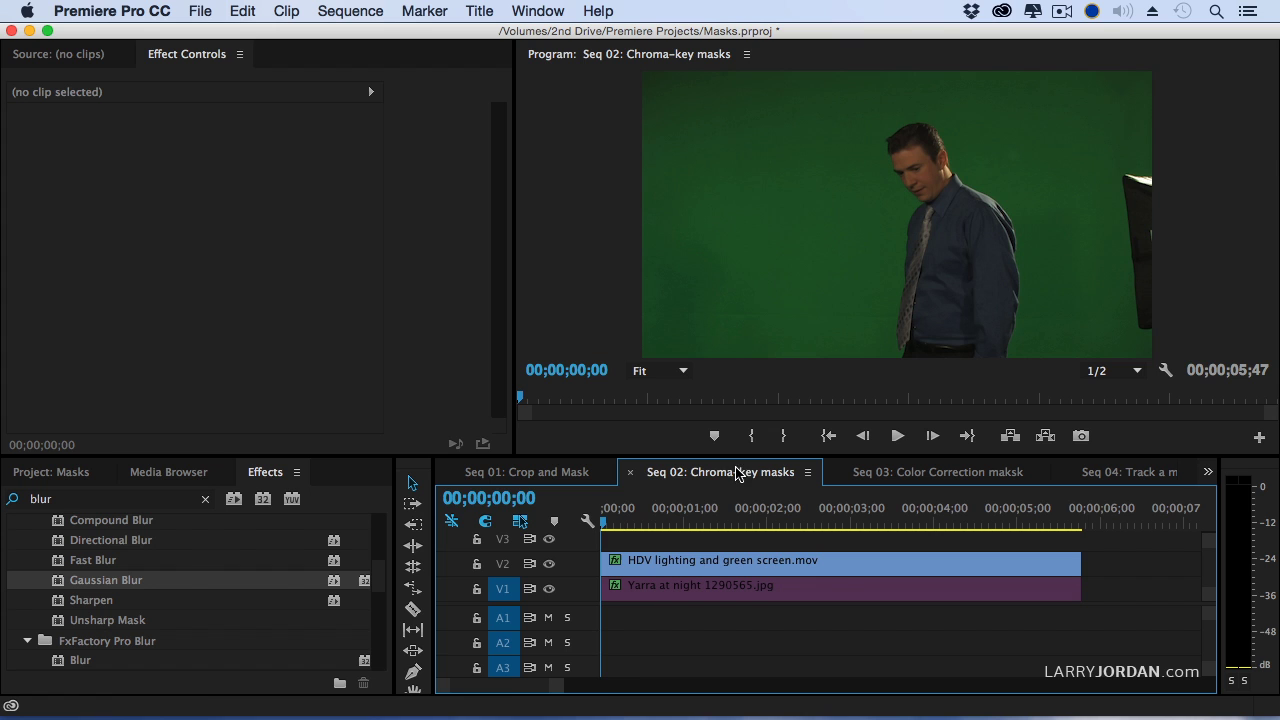
Move the playhead to about 00;00;02;53, where both the woman and the man appear
left_click_drag(600, 518, 843, 520)
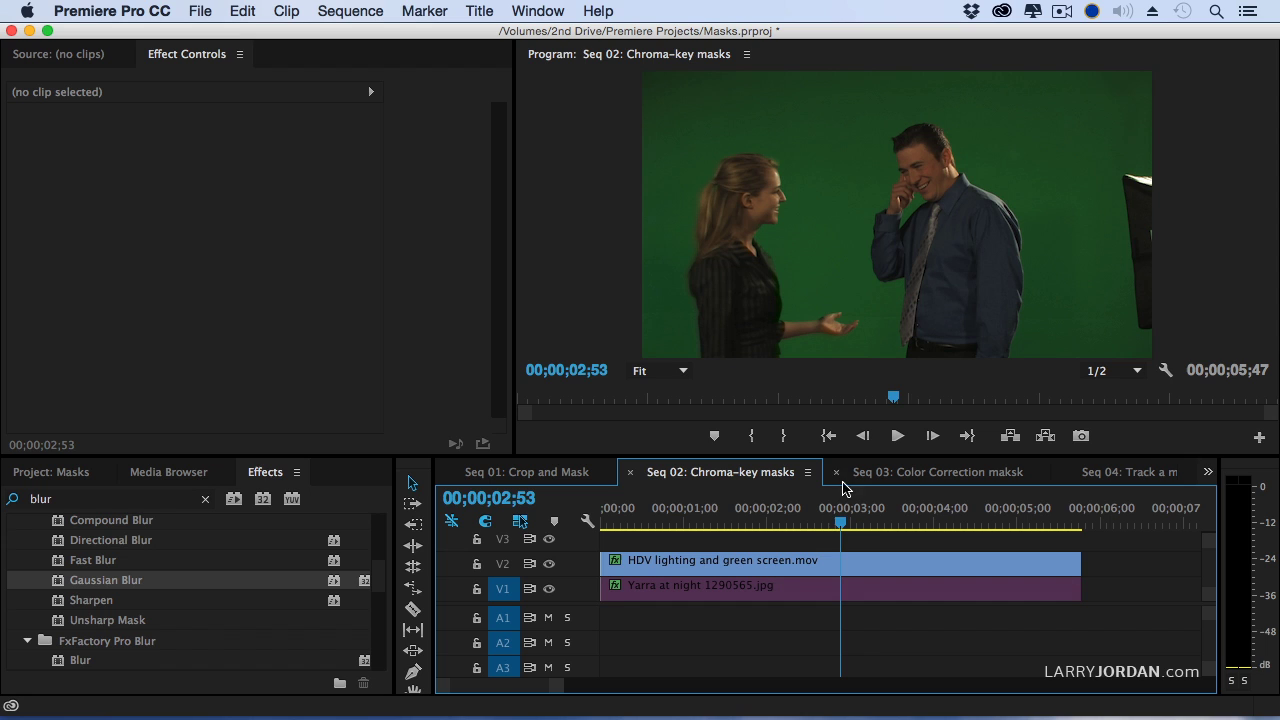
Add a rectangle mask to the V2 clip's Ultra Key, stretch it around the man, and enable the key
left_click(847, 570)
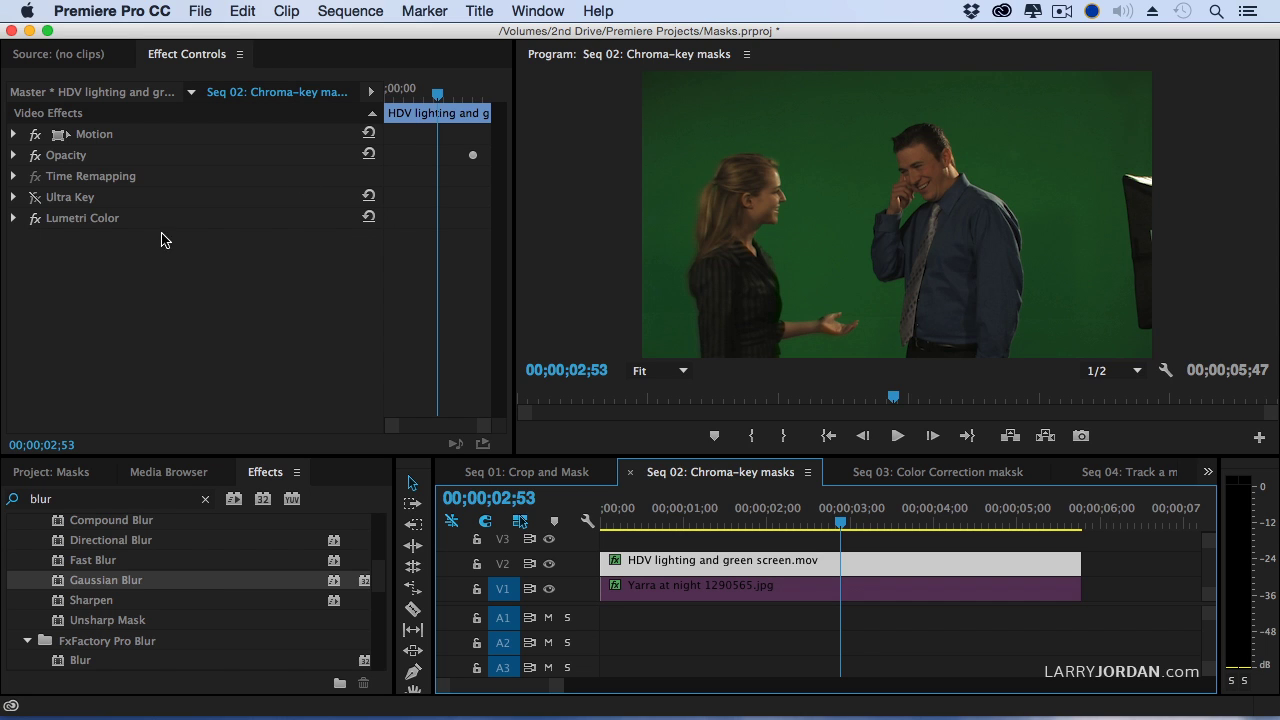
left_click(15, 198)
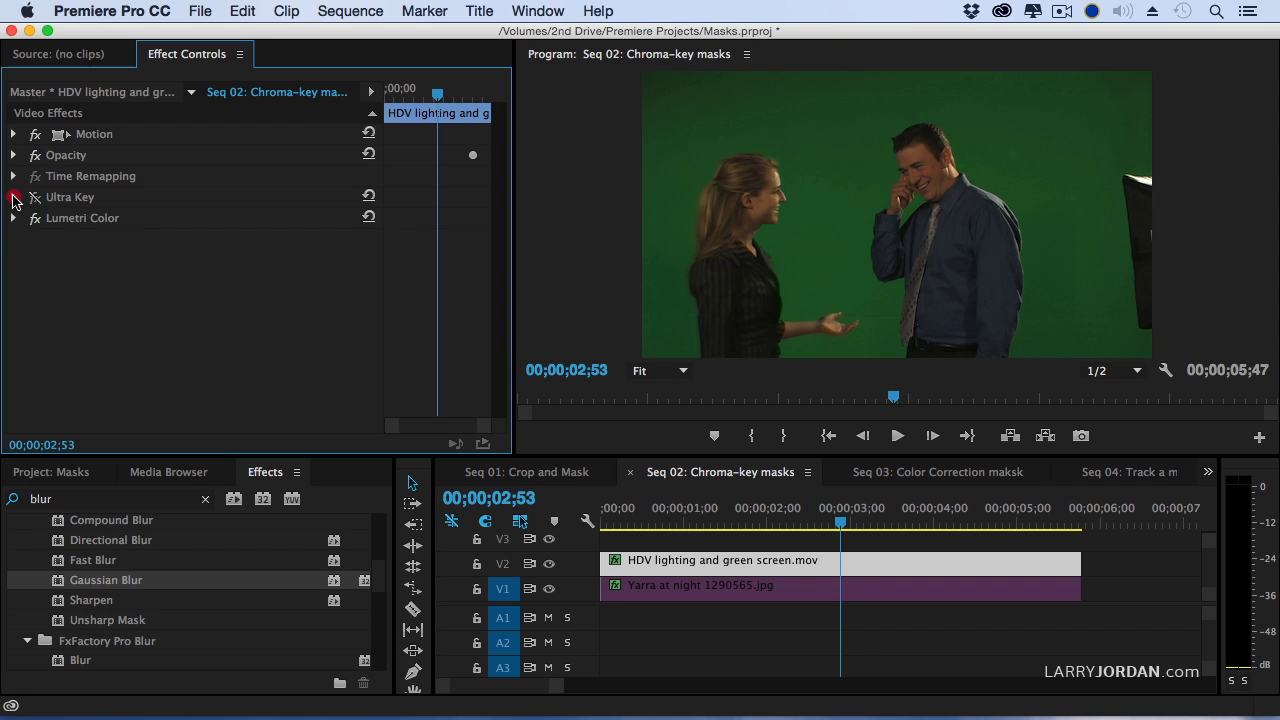
left_click(81, 218)
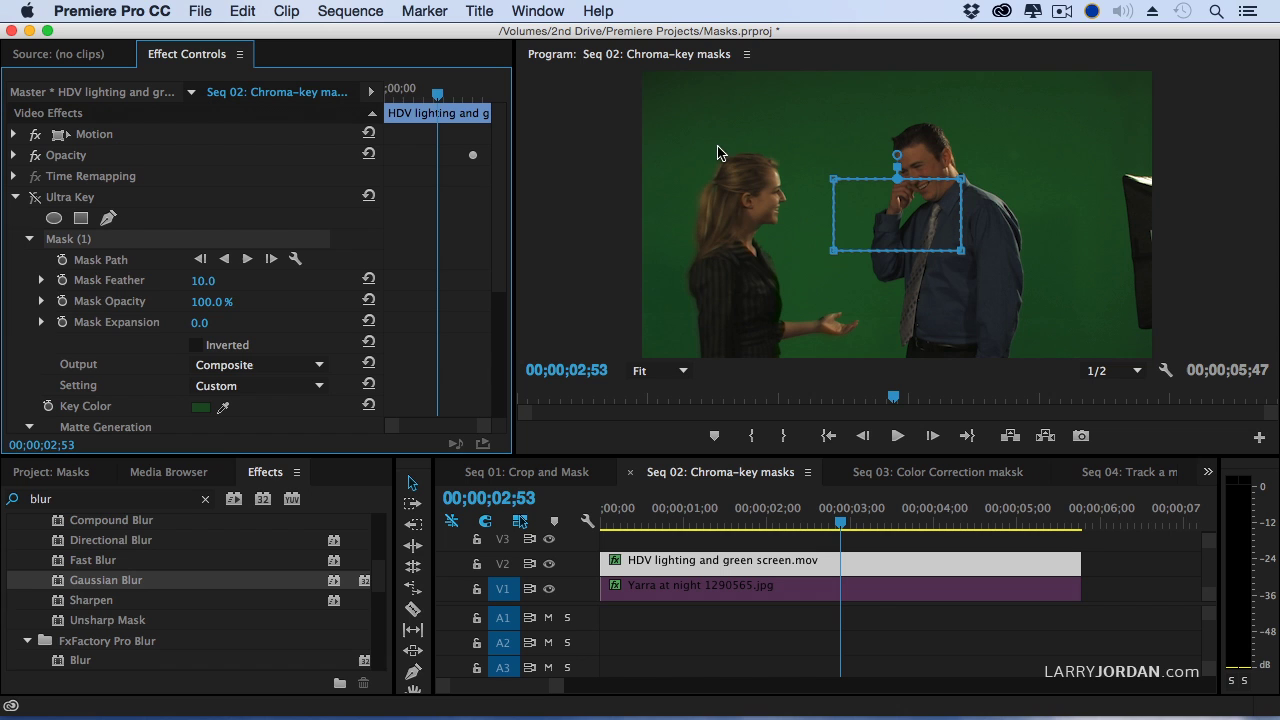
left_click_drag(832, 256, 877, 353)
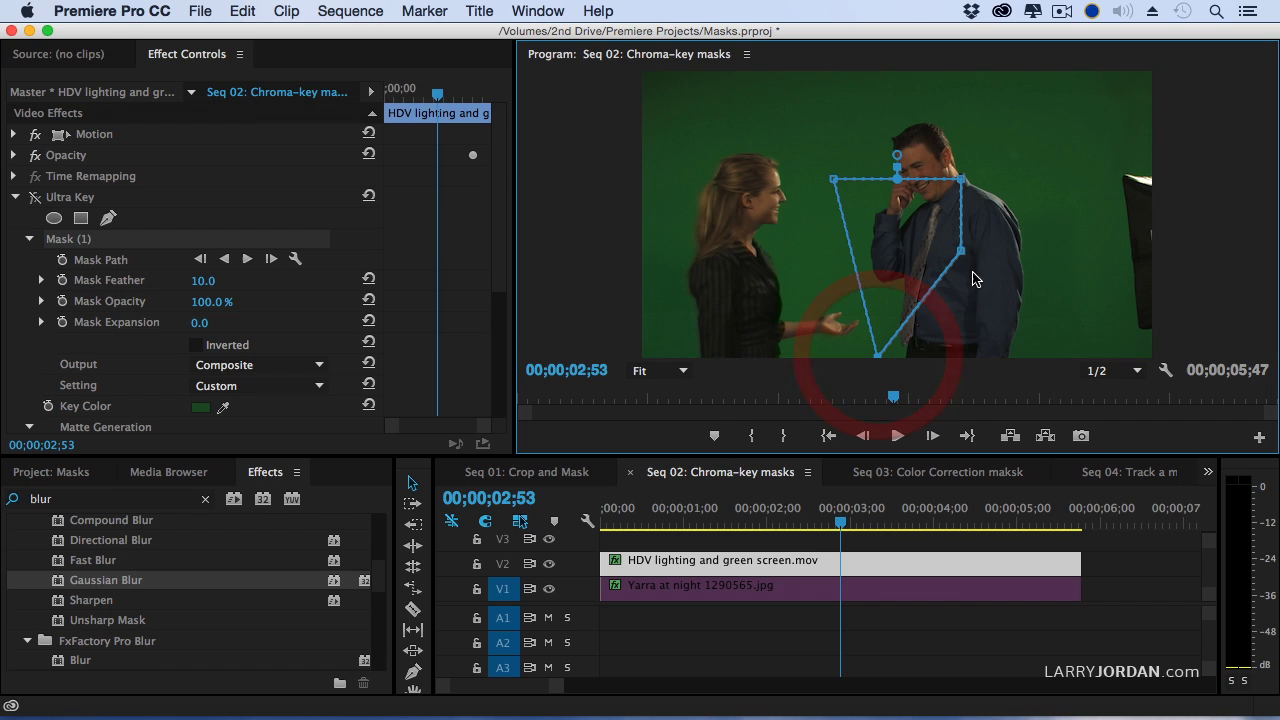
left_click_drag(961, 249, 1043, 355)
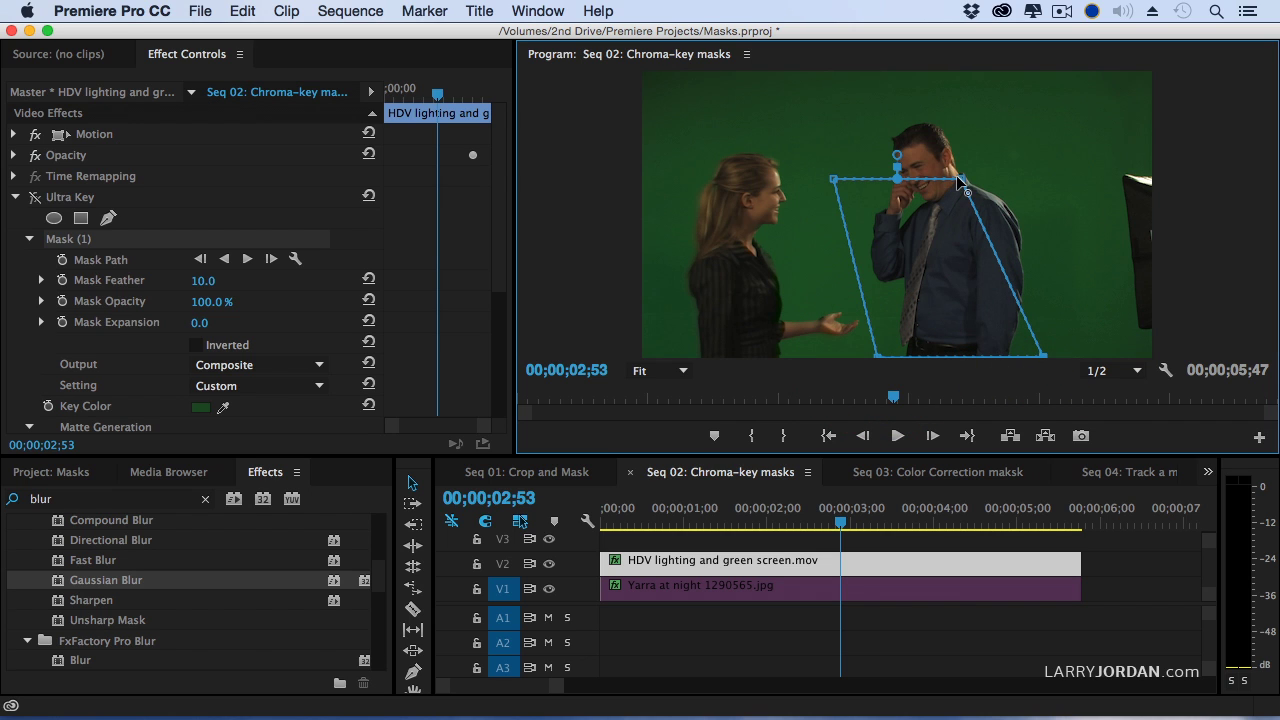
left_click_drag(961, 180, 1053, 76)
left_click_drag(836, 180, 822, 112)
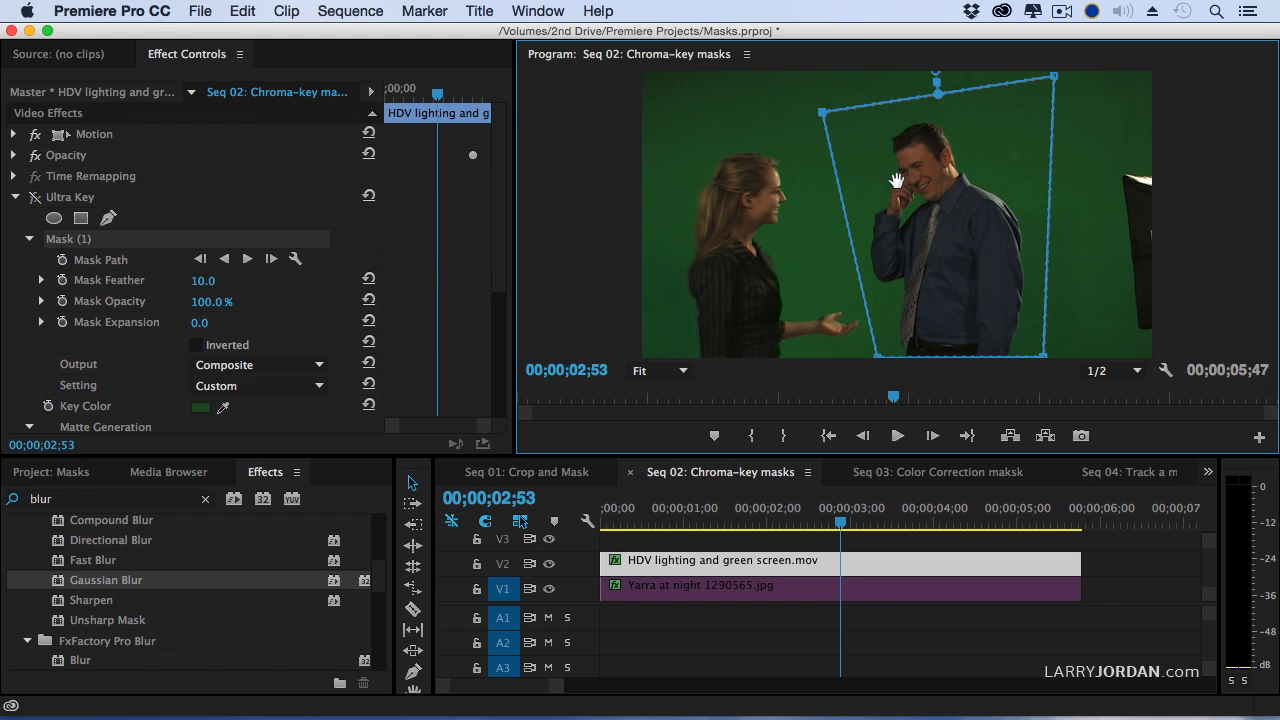
left_click(36, 198)
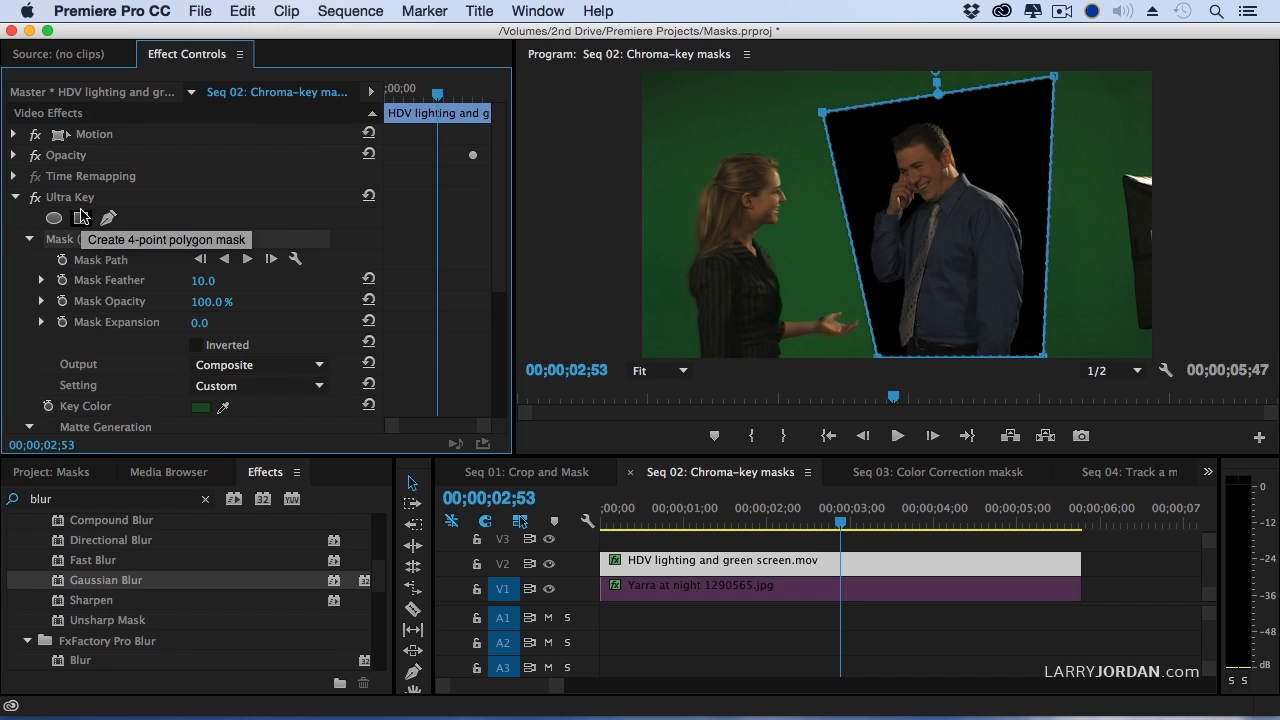
Delete Ultra Key's Mask (1) so the whole green background keys out
key("Delete")
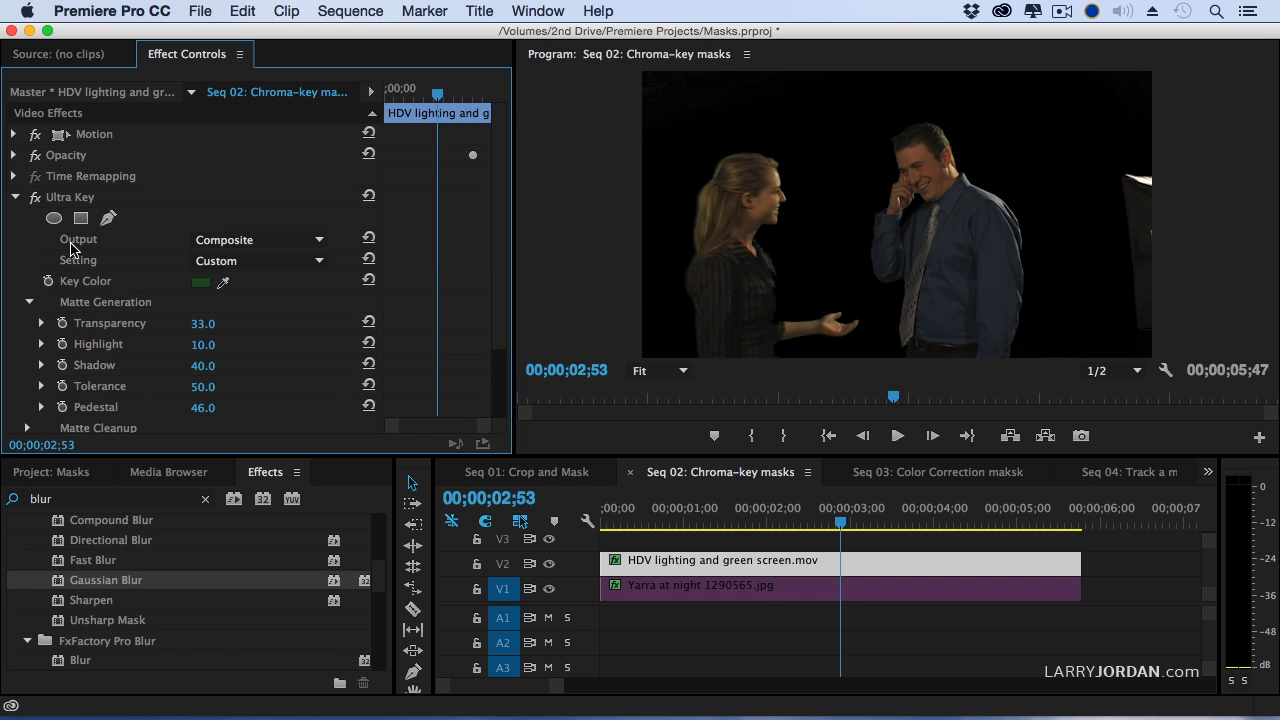
left_click(15, 197)
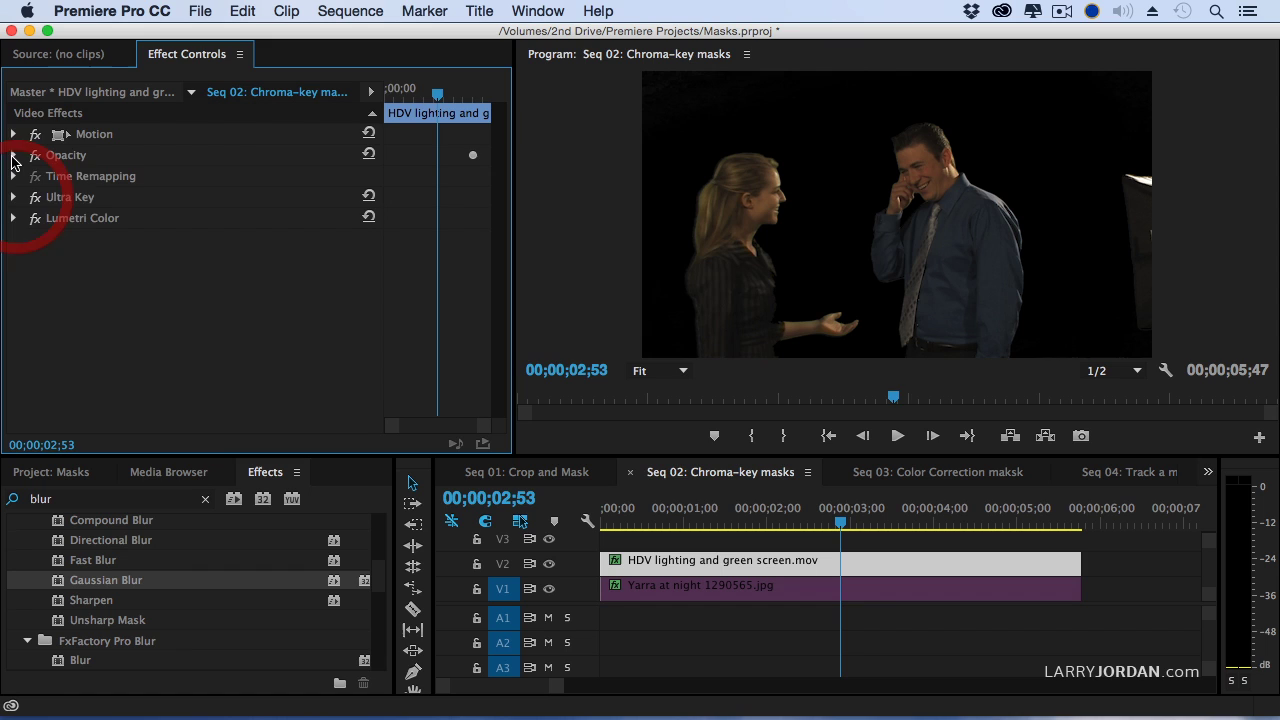
left_click(14, 155)
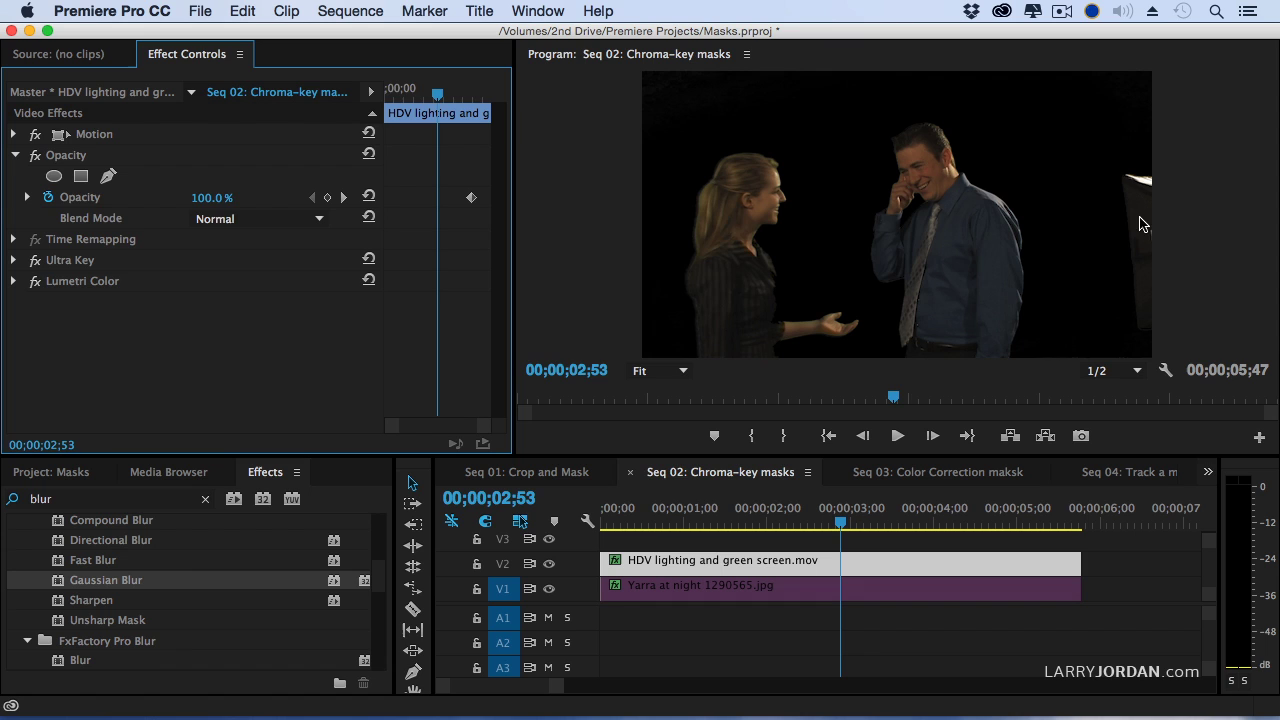
Draw a closed four-point Pen opacity mask around the man, hiding the woman and light
left_click(108, 176)
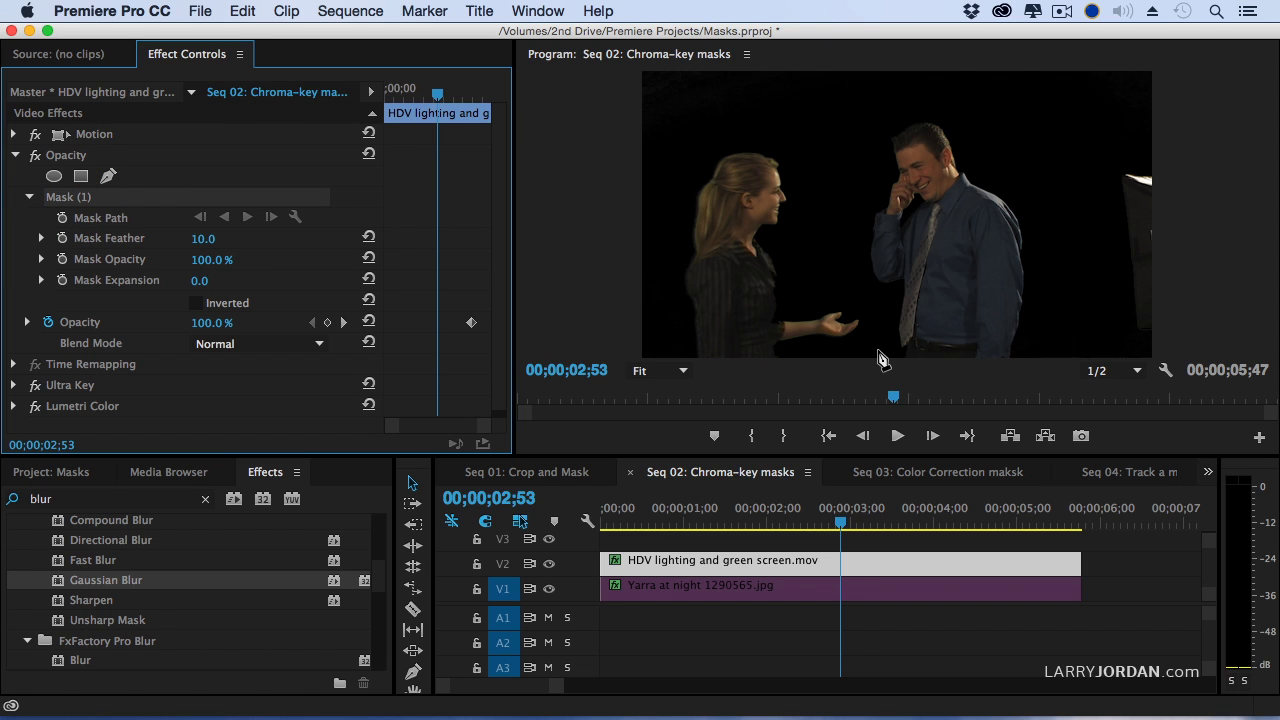
left_click(876, 355)
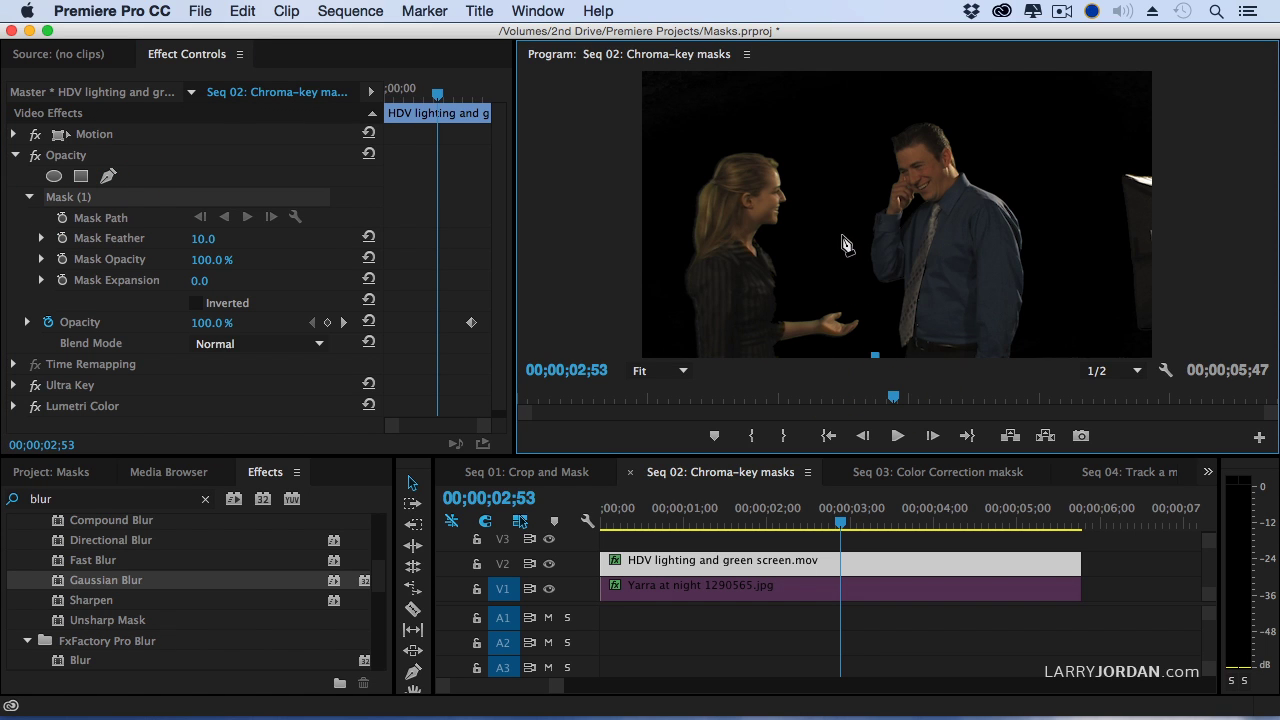
left_click(844, 118)
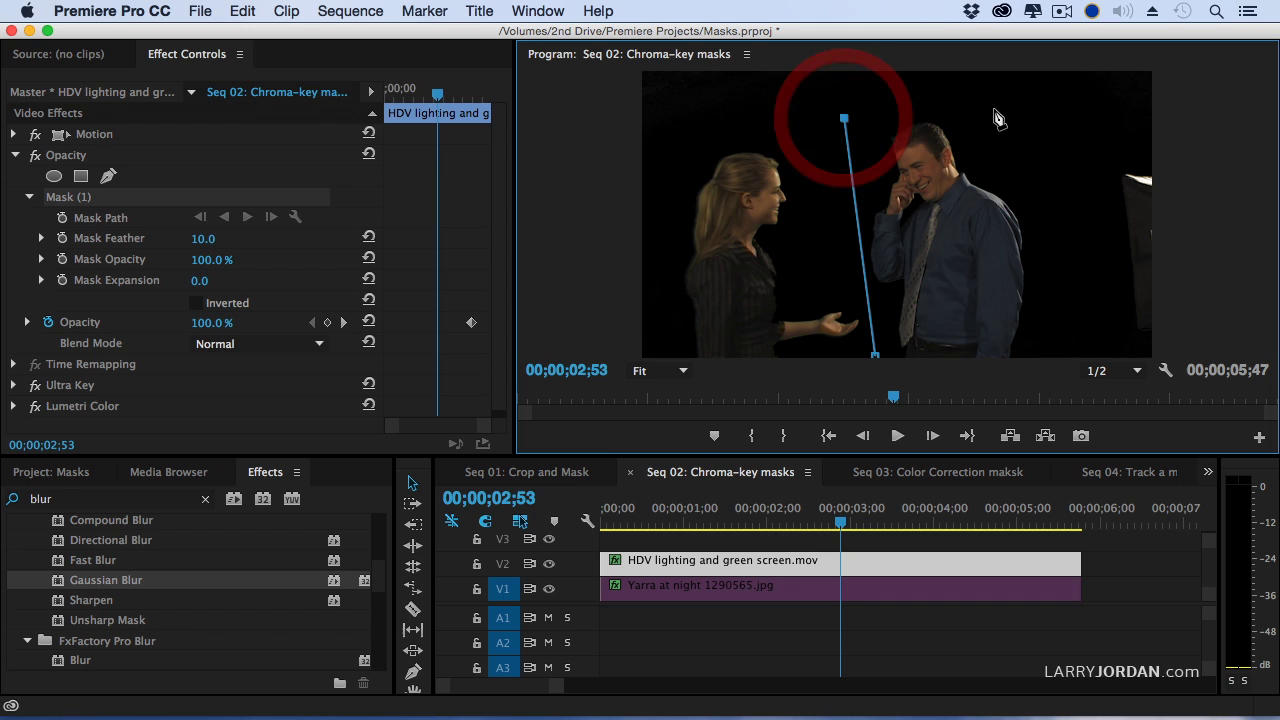
left_click(1050, 112)
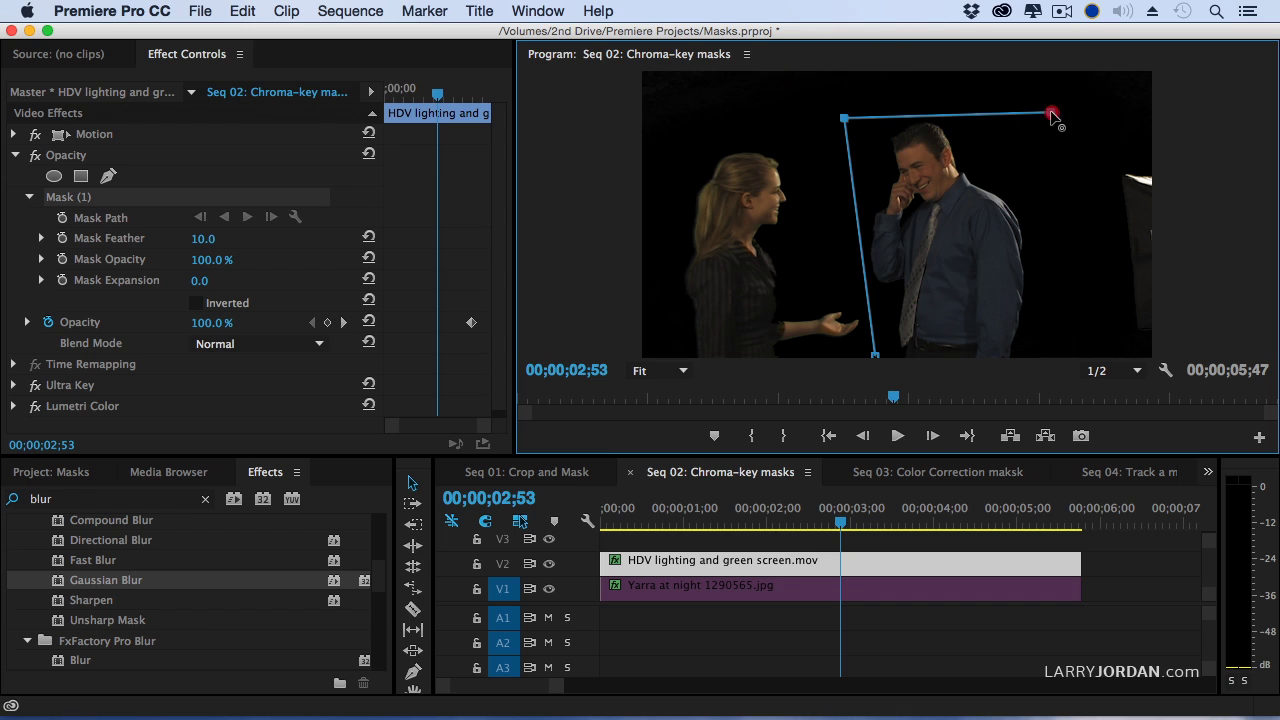
left_click(1045, 355)
left_click(874, 360)
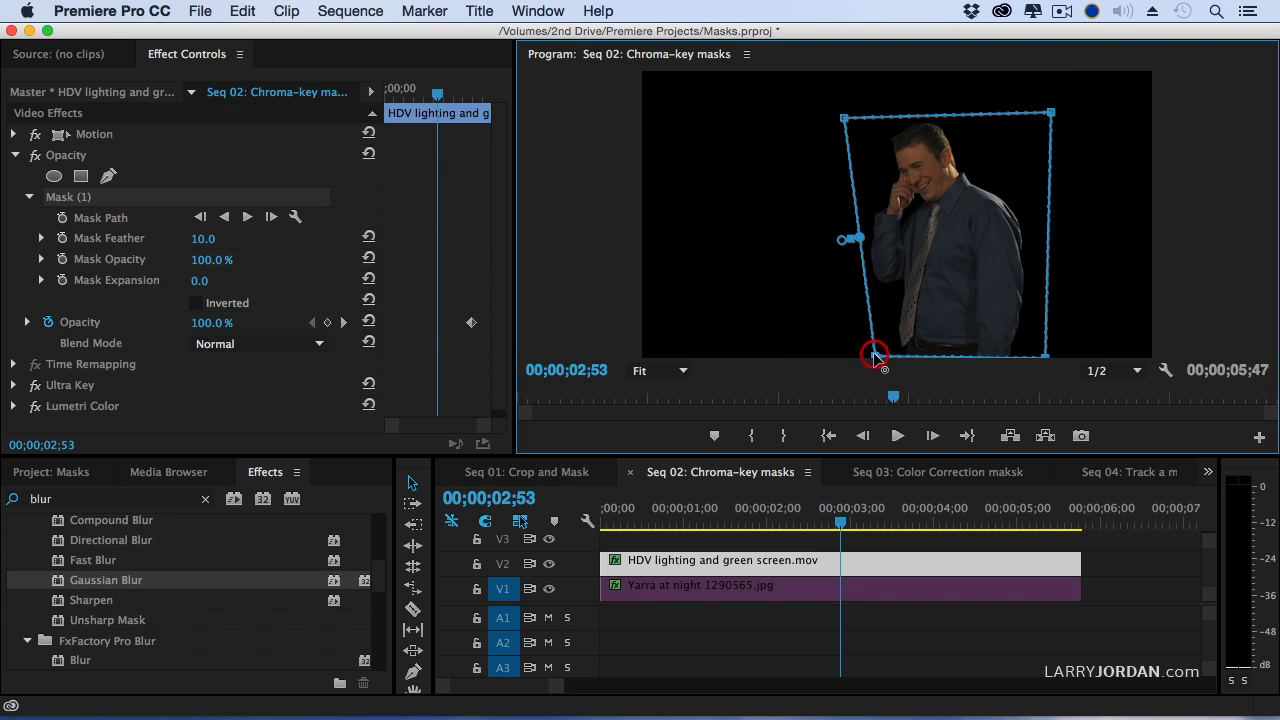
left_click(921, 595)
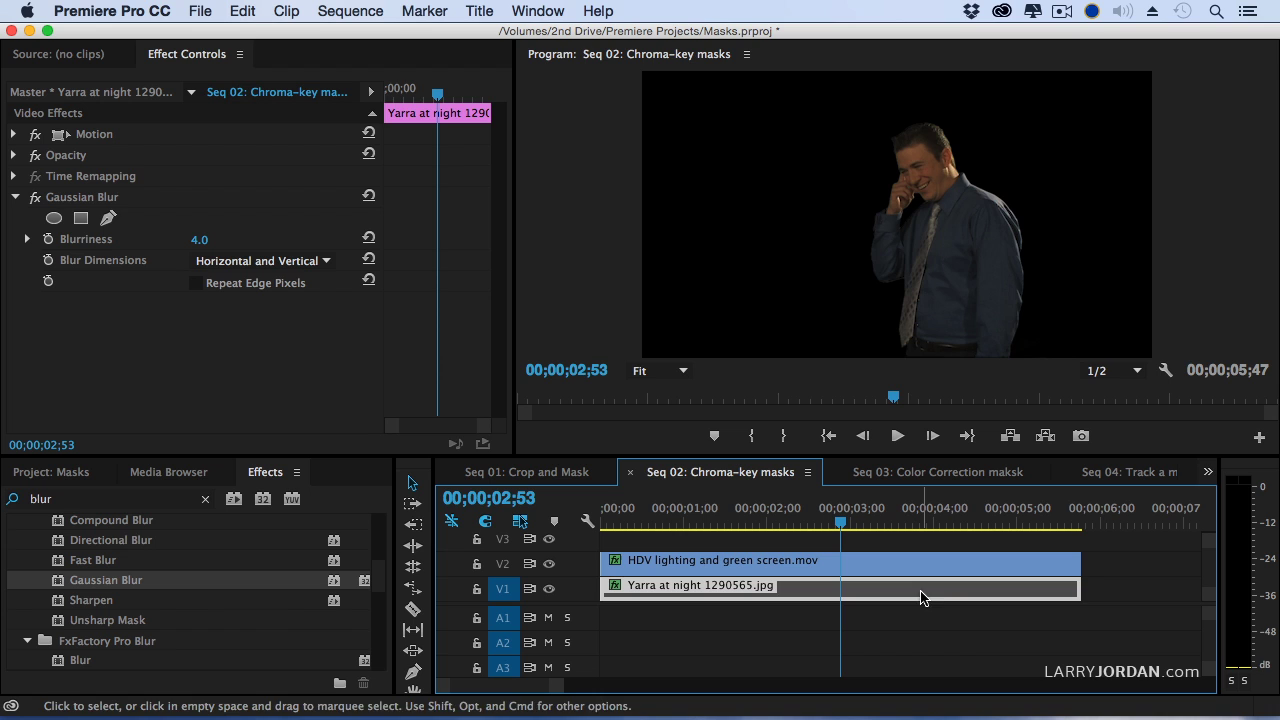
Re-enable the Yarra at night background clip and review the keyed man over the city
key("shift+super+e")
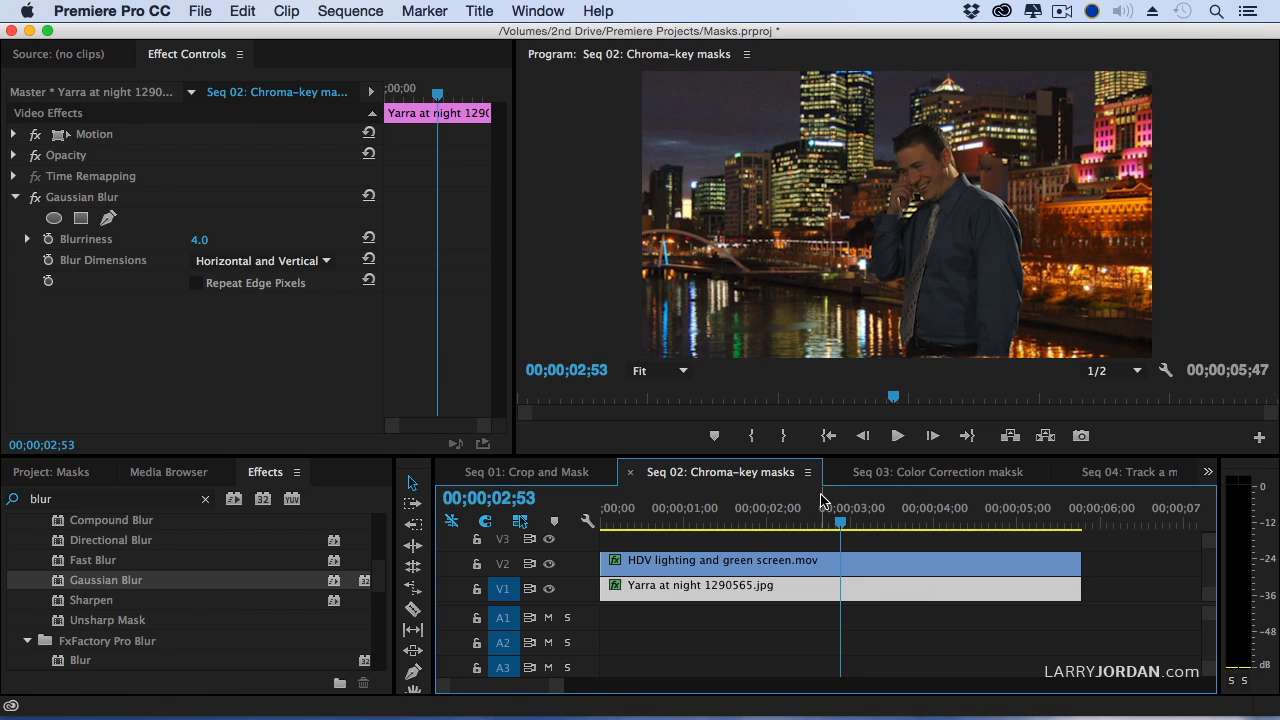
left_click(684, 517)
left_click_drag(684, 520, 951, 557)
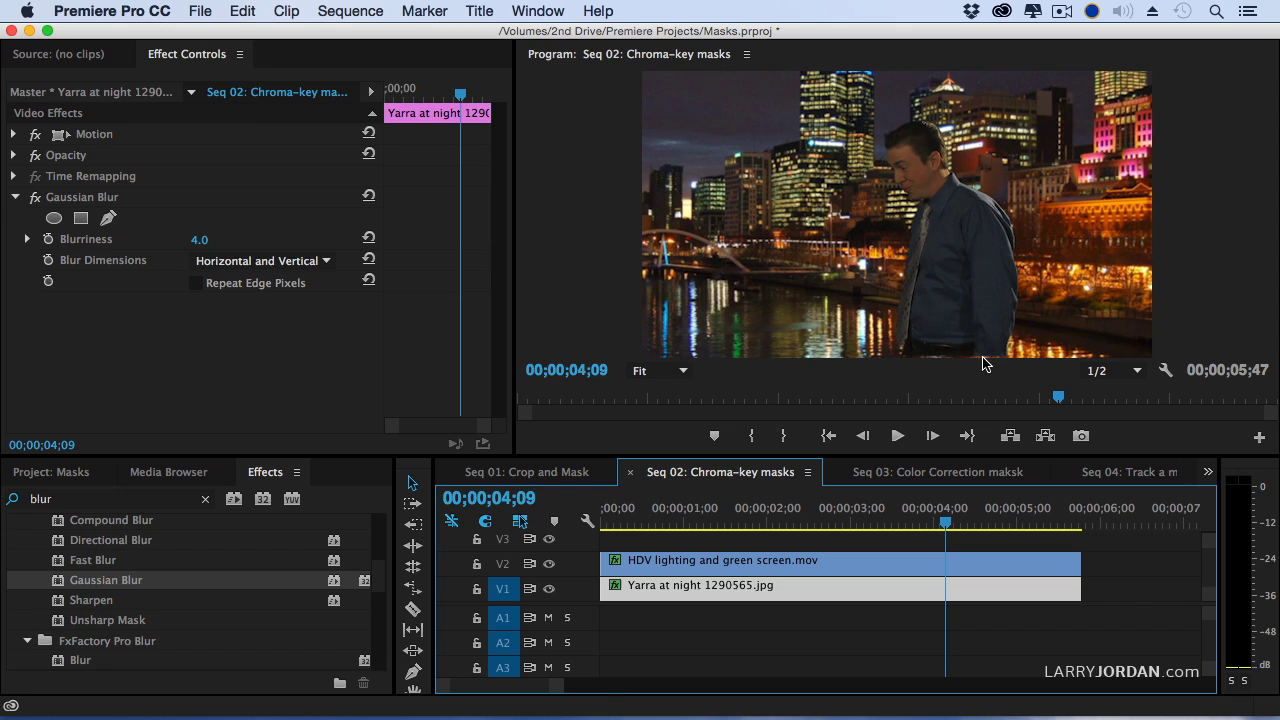
Reshape the opacity mask's left-side points so the man stays inside it across frames
left_click(930, 573)
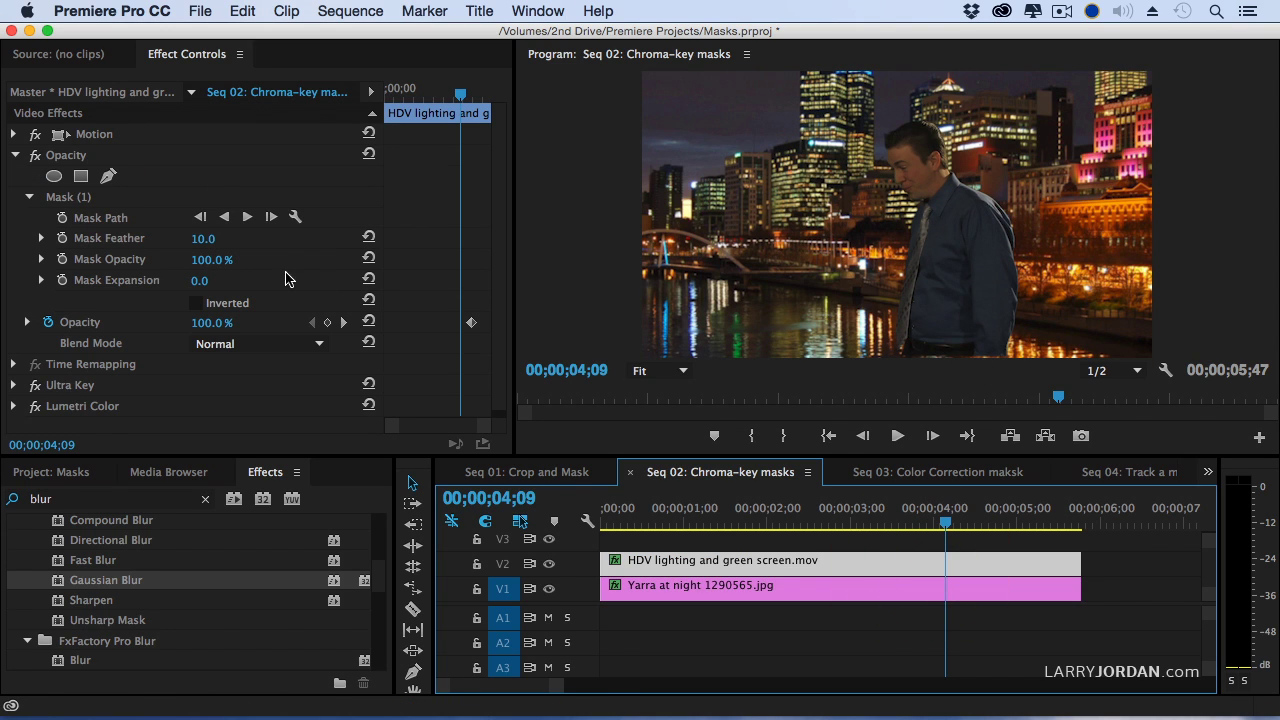
left_click(120, 197)
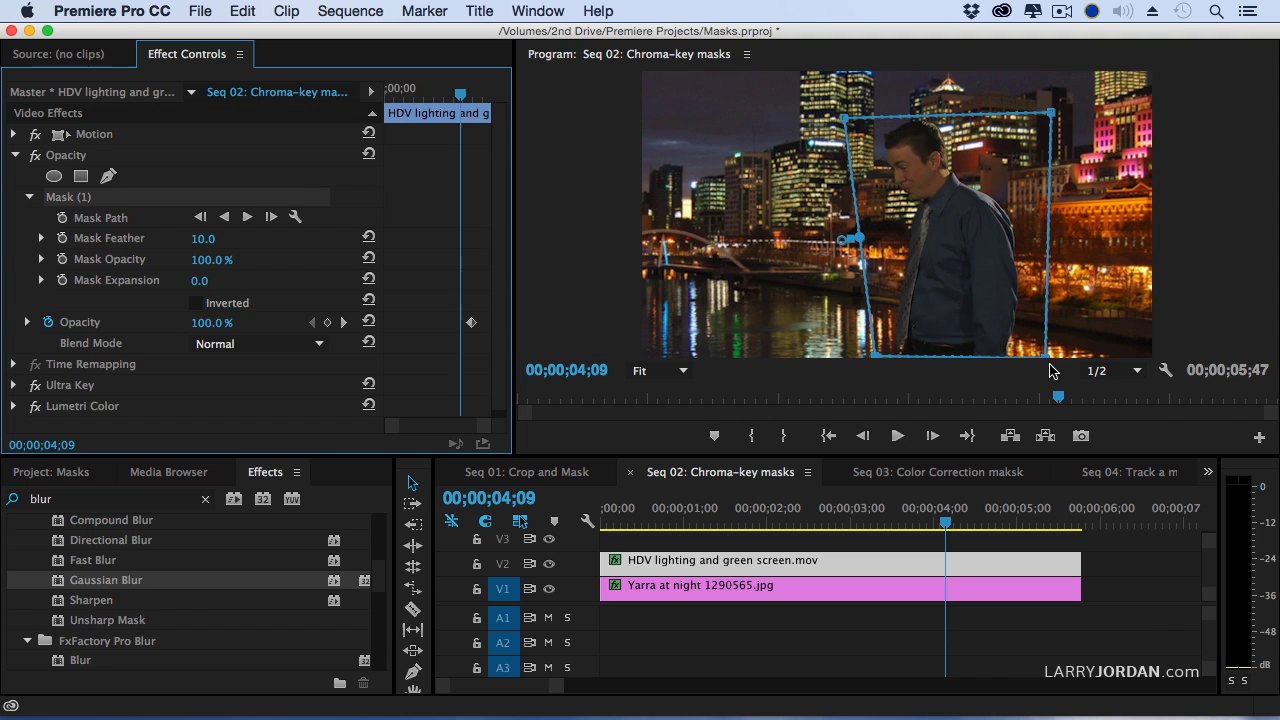
left_click(874, 366)
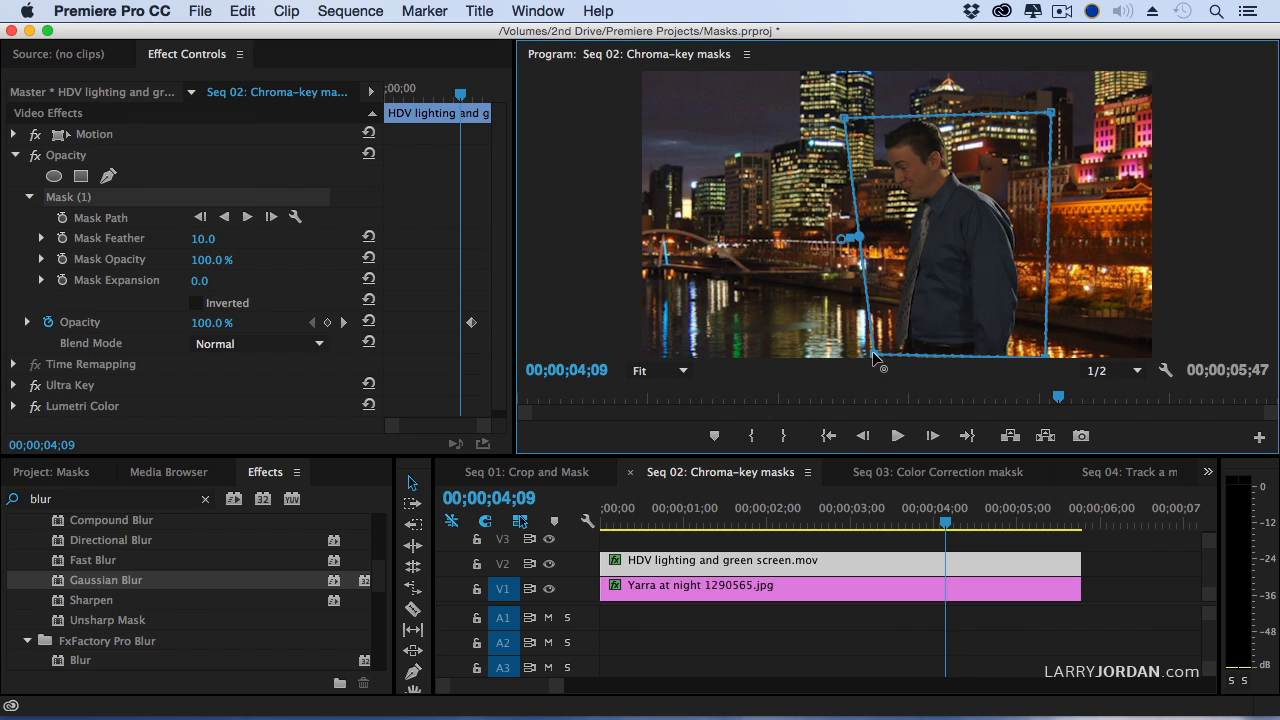
mouse_move(874, 366)
left_mouse_down()
mouse_move(1009, 363)
mouse_move(873, 365)
left_mouse_up()
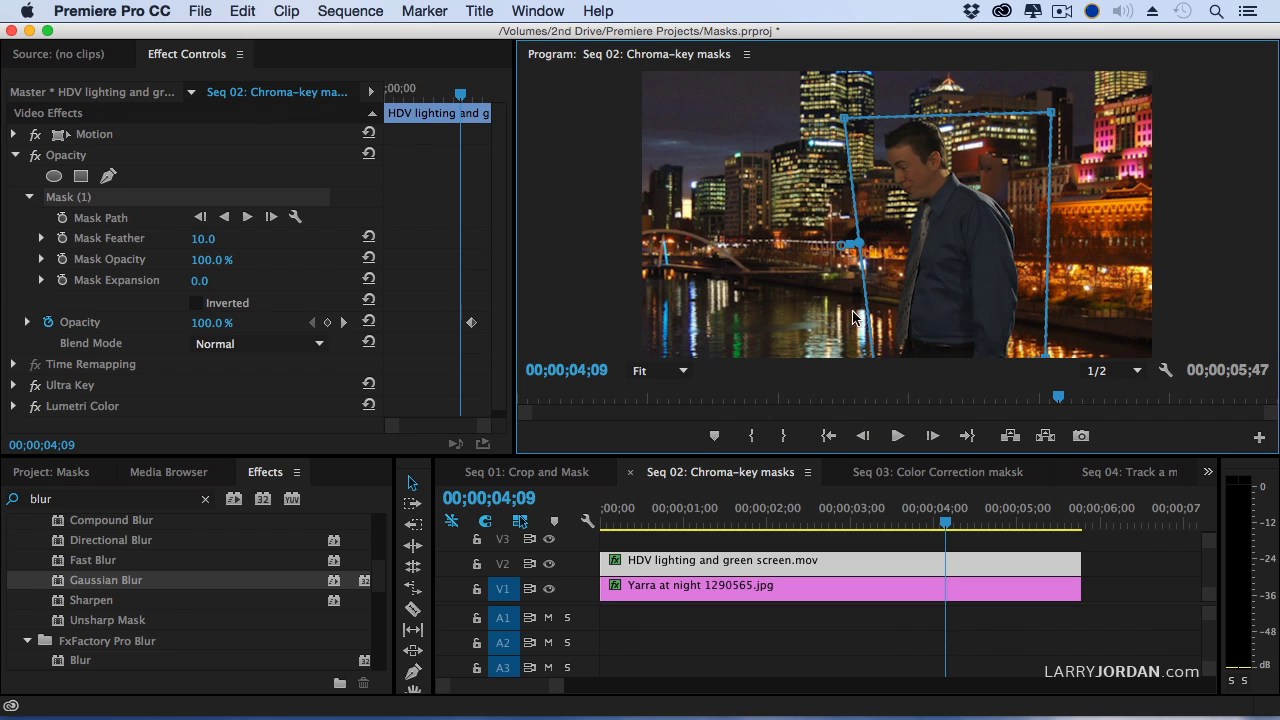
mouse_move(894, 526)
left_mouse_down()
mouse_move(851, 523)
mouse_move(903, 536)
mouse_move(883, 530)
left_mouse_up()
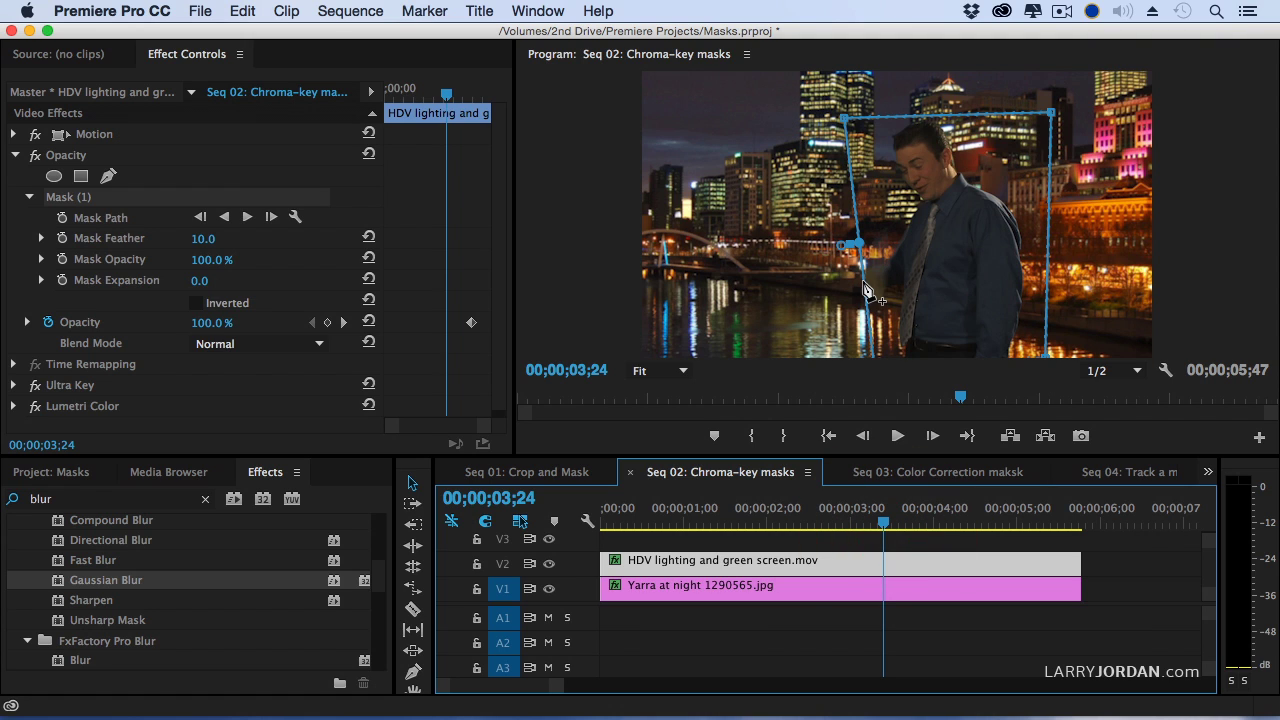
left_click_drag(867, 290, 853, 283)
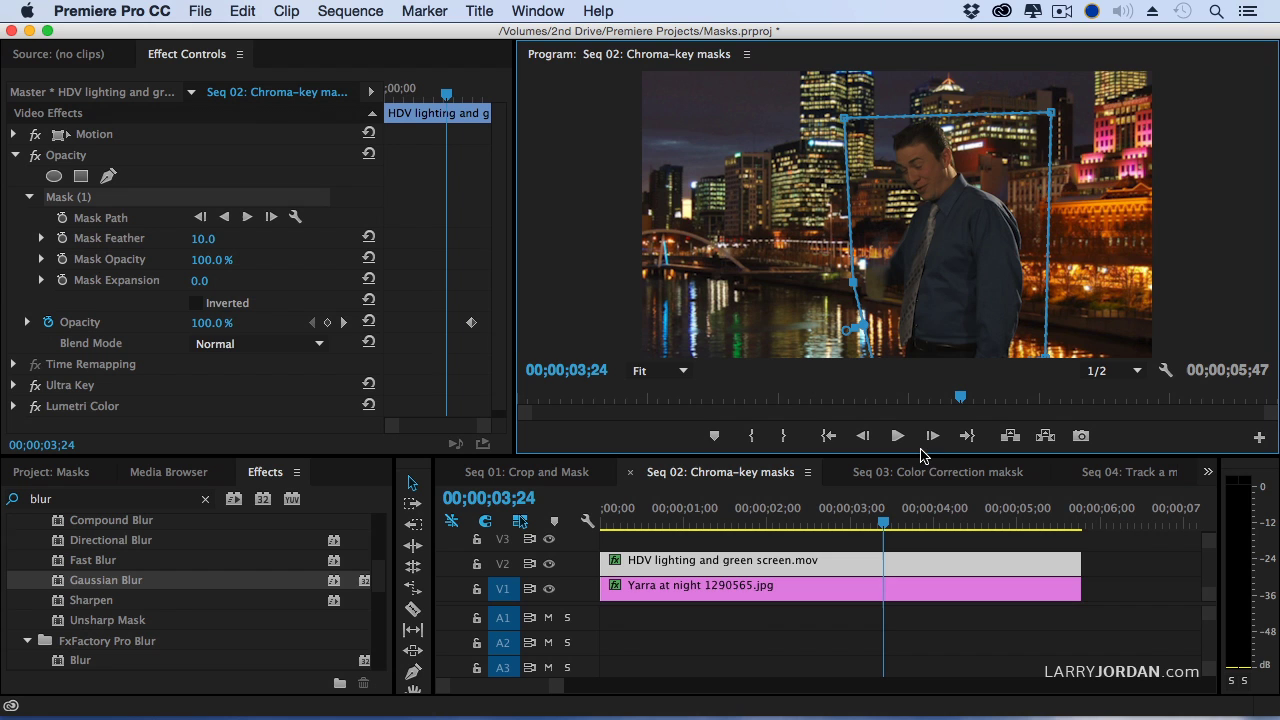
mouse_move(886, 520)
left_mouse_down()
mouse_move(912, 520)
mouse_move(854, 520)
mouse_move(968, 520)
mouse_move(851, 520)
mouse_move(947, 520)
mouse_move(866, 518)
left_mouse_up()
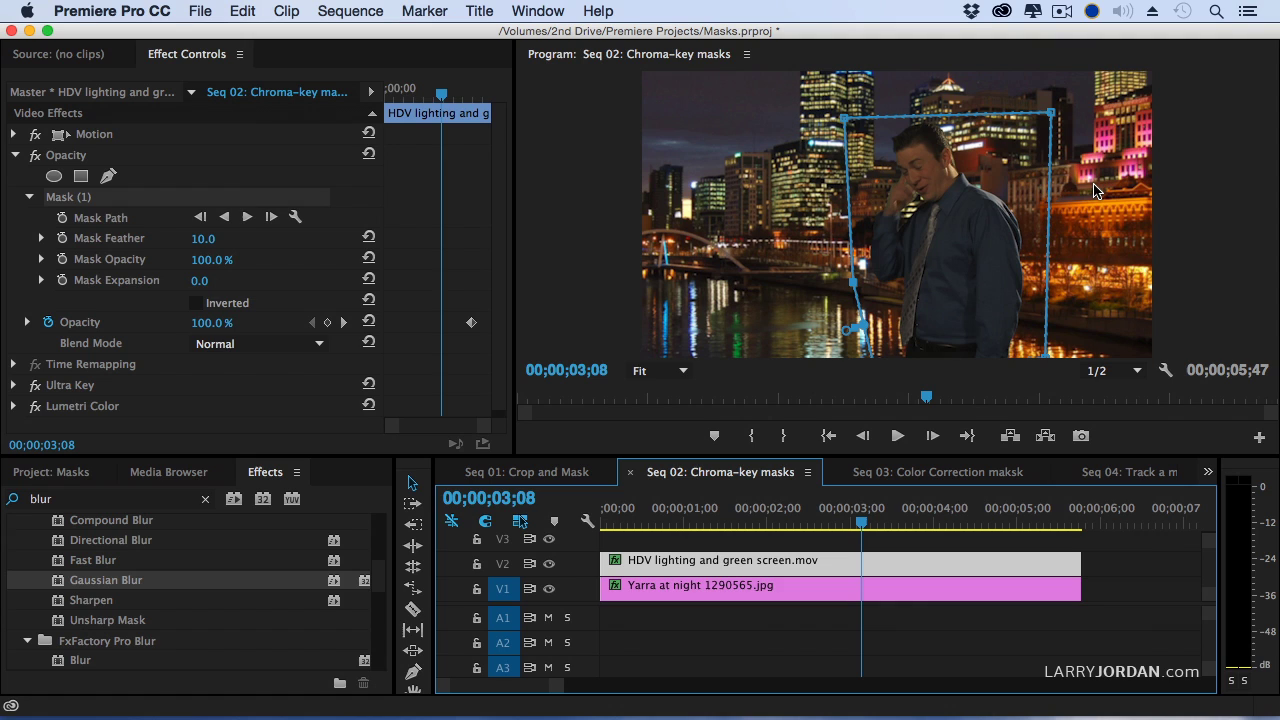
Set the green-screen clip's Motion Position X to 914.1, shifting the man rightward
left_click(58, 134)
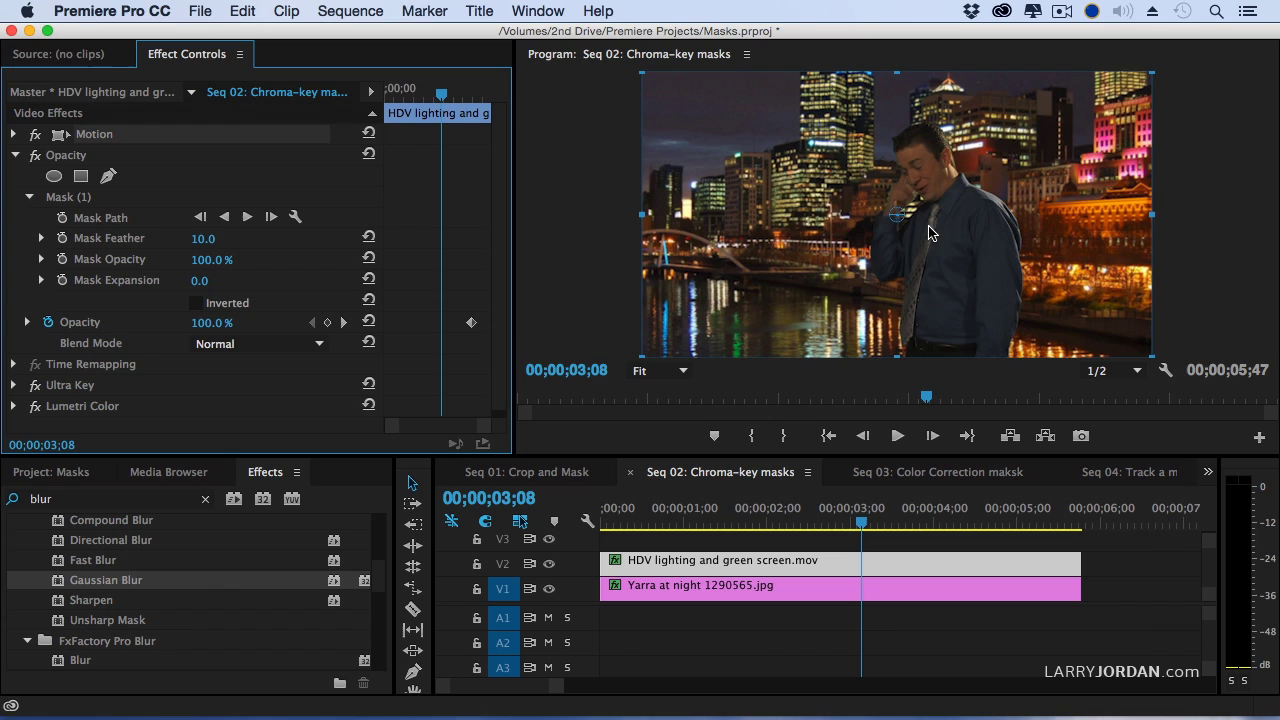
left_click_drag(897, 214, 955, 216)
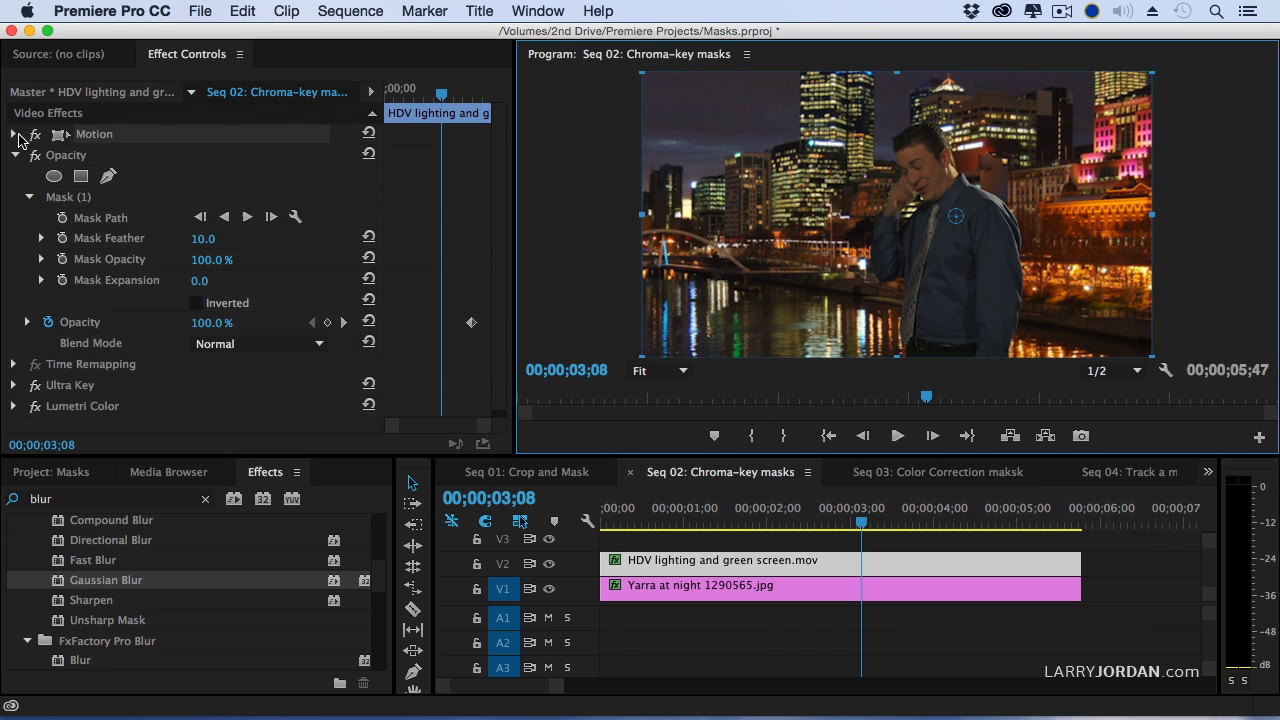
left_click(14, 134)
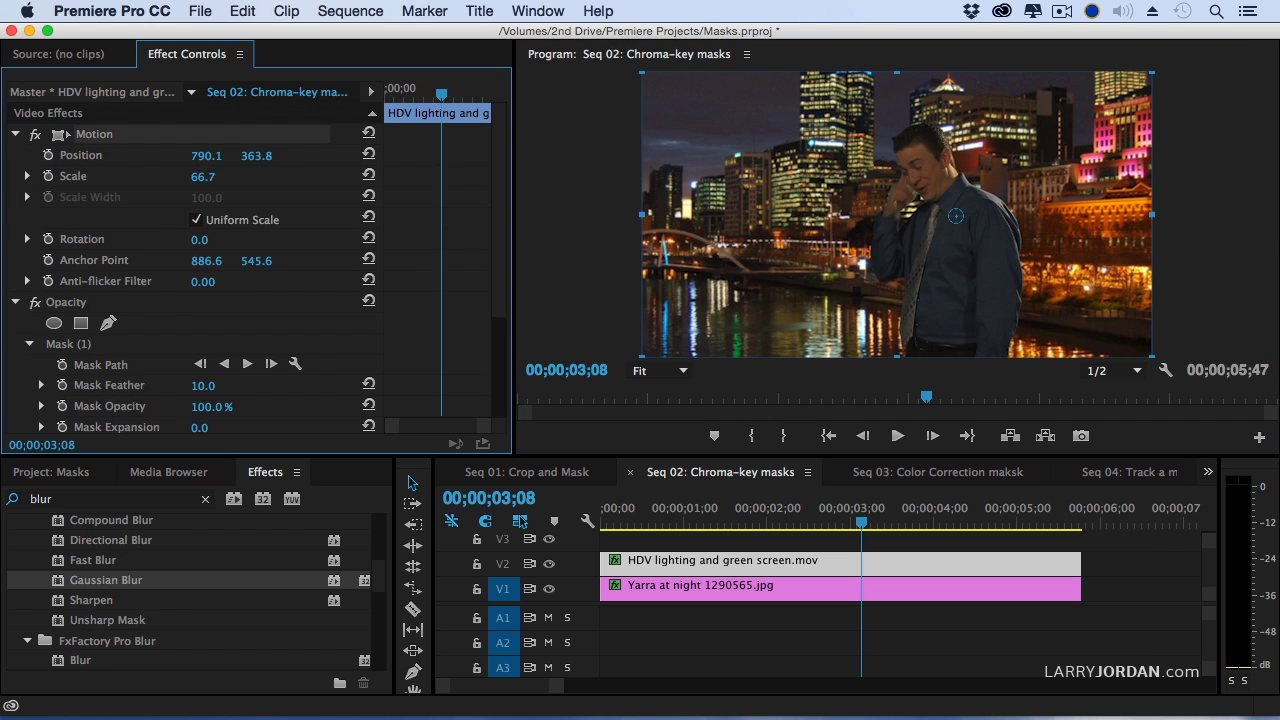
left_click_drag(205, 156, 331, 156)
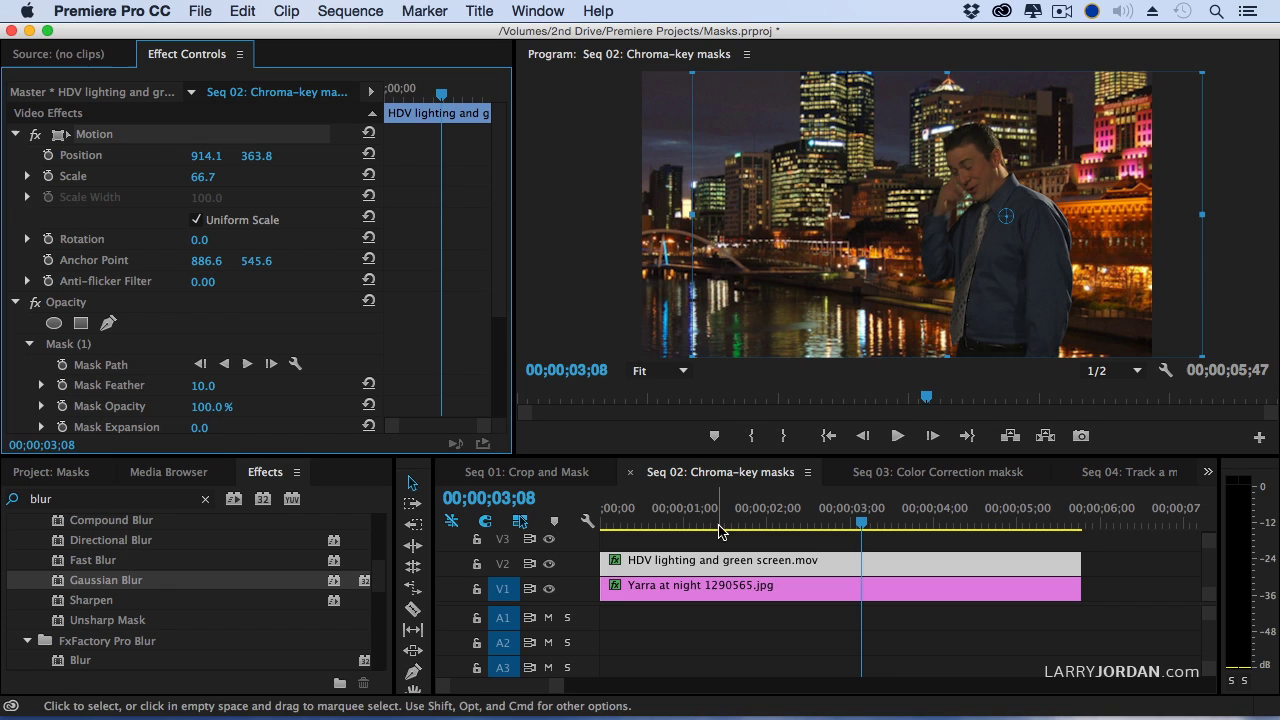
Play back the reframed shot from near the start, then stop
left_click(655, 515)
key("space")
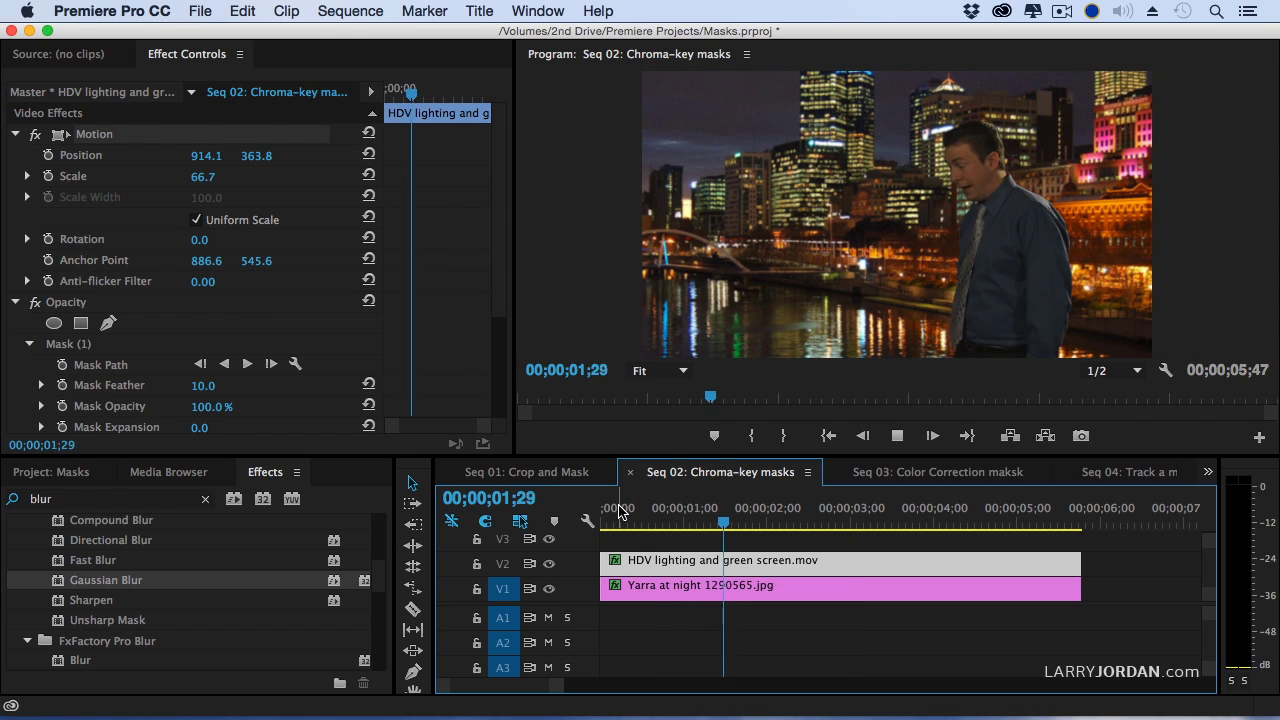
key("space")
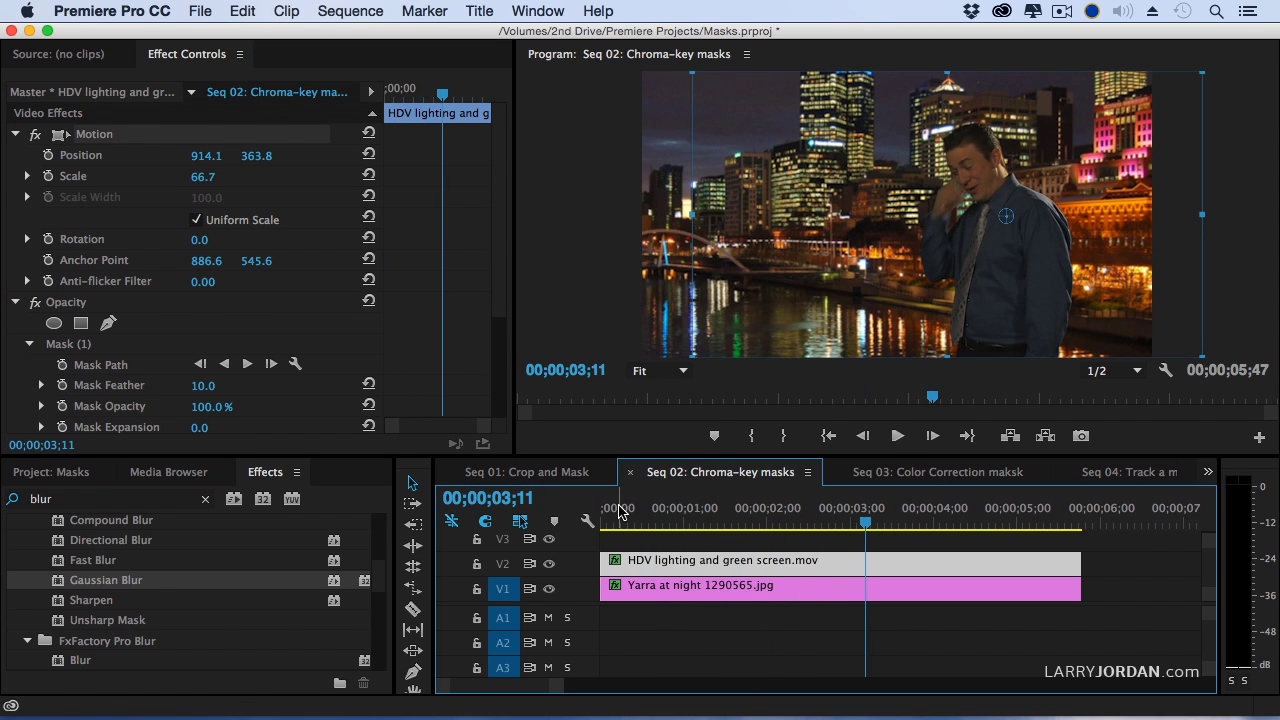